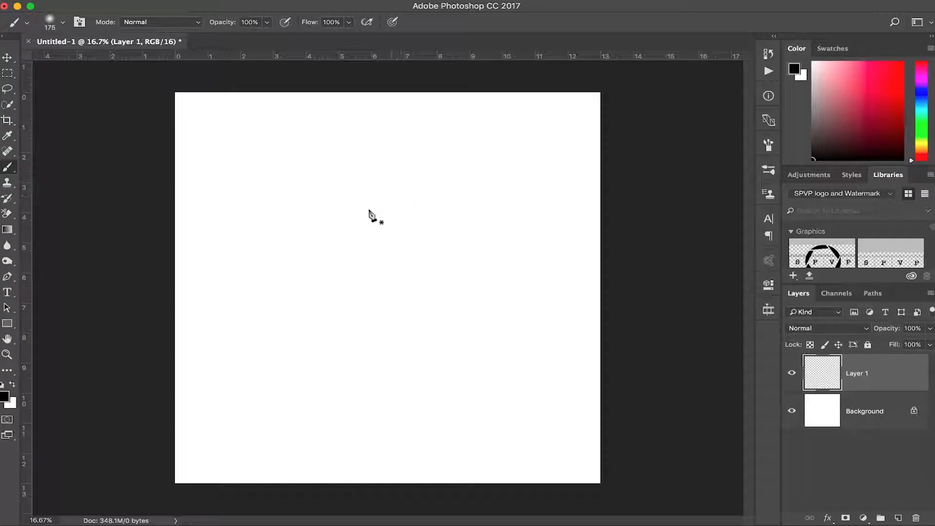
# - With the Brush tool, flatten and rotate the round brush tip, and paint a slanted black test stroke on Layer 1
pyautogui.hotkey('ctrl', 'z')
pyautogui.rightClick(11, 172)
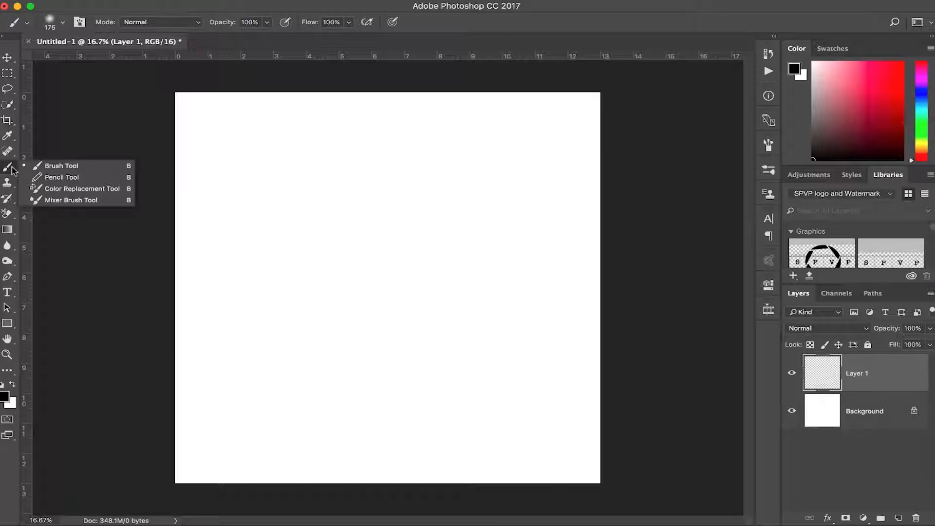
pyautogui.click(61, 166)
pyautogui.click(48, 24)
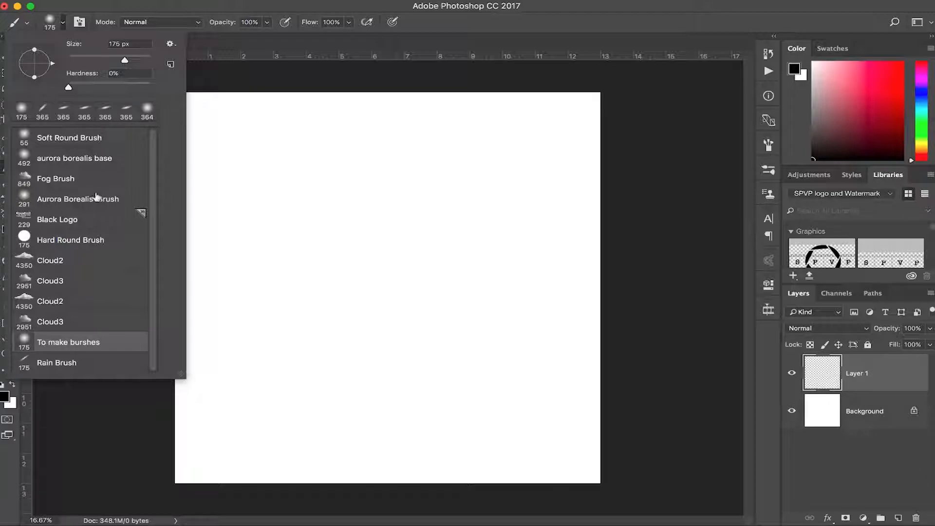
pyautogui.moveTo(39, 48)
pyautogui.mouseDown()
pyautogui.moveTo(45, 74)
pyautogui.moveTo(33, 74)
pyautogui.mouseUp()
pyautogui.moveTo(271, 135); pyautogui.dragTo(214, 246)
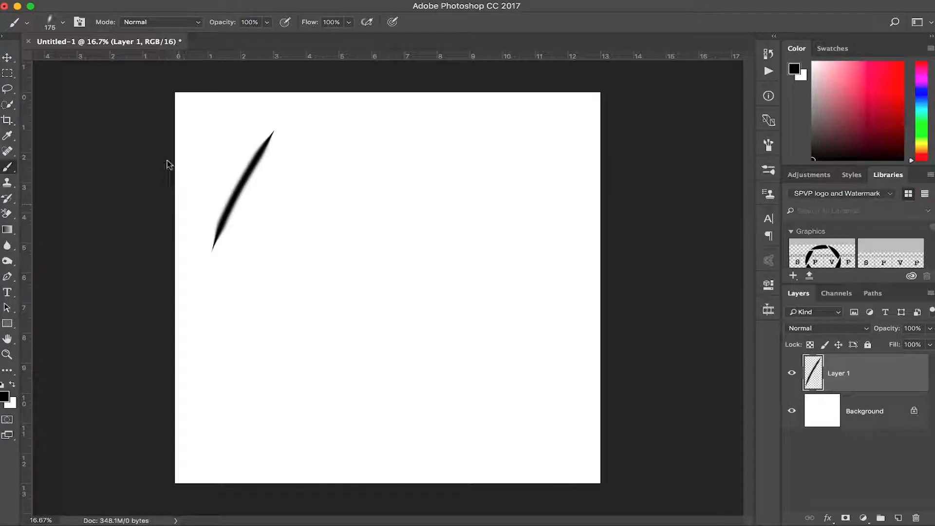
# - Restore the round brush tip and paint a thick soft stroke at 380 px and a thin one at 57 px
pyautogui.click(56, 26)
pyautogui.moveTo(43, 67); pyautogui.dragTo(65, 67)
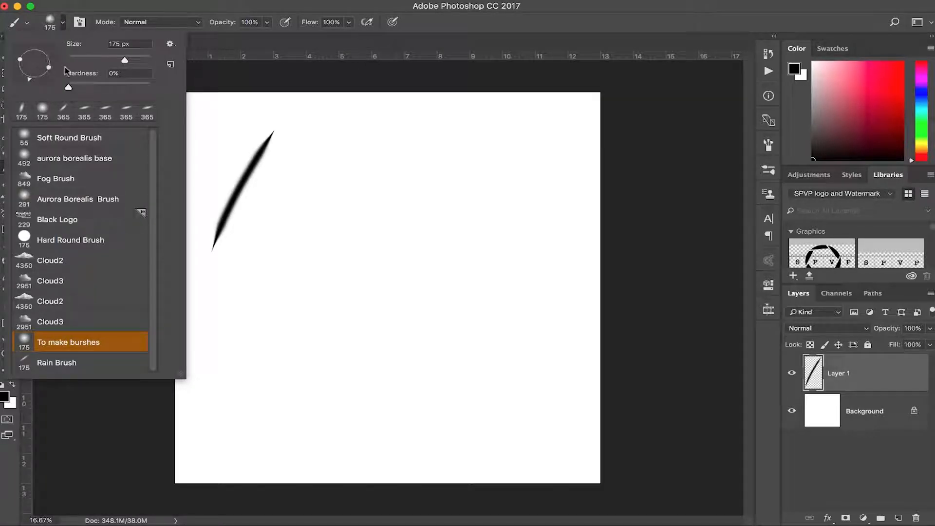
pyautogui.moveTo(125, 61); pyautogui.dragTo(137, 61)
pyautogui.press('Return')
pyautogui.moveTo(337, 144); pyautogui.dragTo(307, 210)
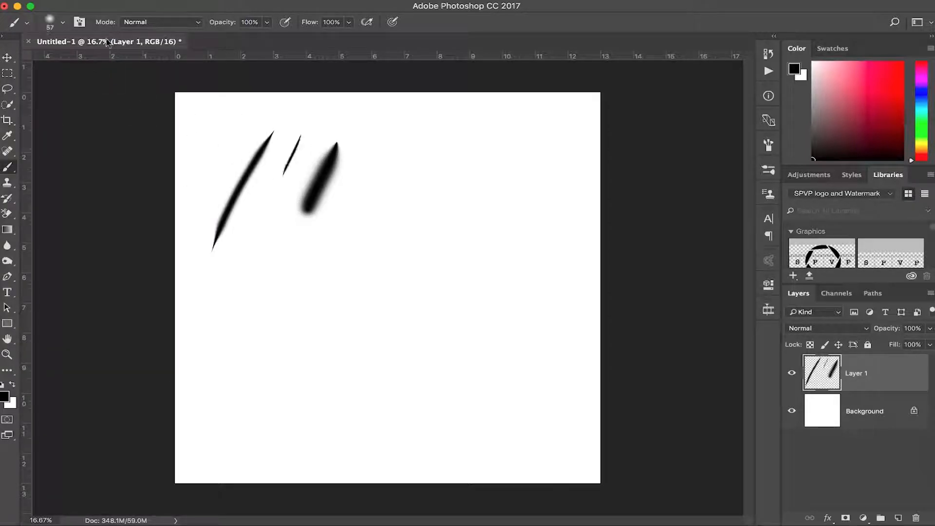
# - Set the brush to 188 px with full hardness and paint a hard-edged black stroke beside the soft ones
pyautogui.click(63, 22)
pyautogui.moveTo(91, 59); pyautogui.dragTo(128, 60)
pyautogui.moveTo(71, 88); pyautogui.dragTo(151, 88)
pyautogui.moveTo(367, 152); pyautogui.dragTo(342, 228)
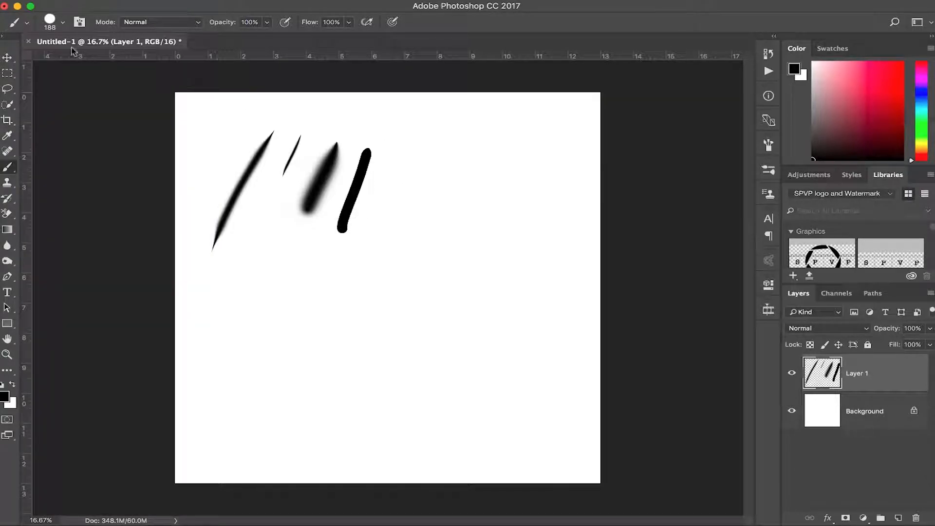
# - Set the brush hardness to 0% and paint a soft black stroke alongside the hard-edged one
pyautogui.click(50, 22)
pyautogui.click(81, 85)
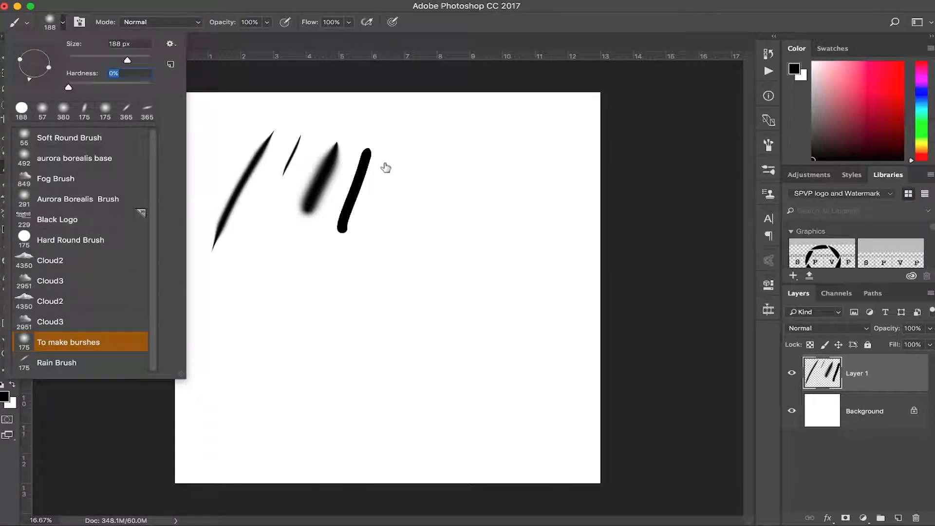
pyautogui.moveTo(385, 158); pyautogui.dragTo(362, 232)
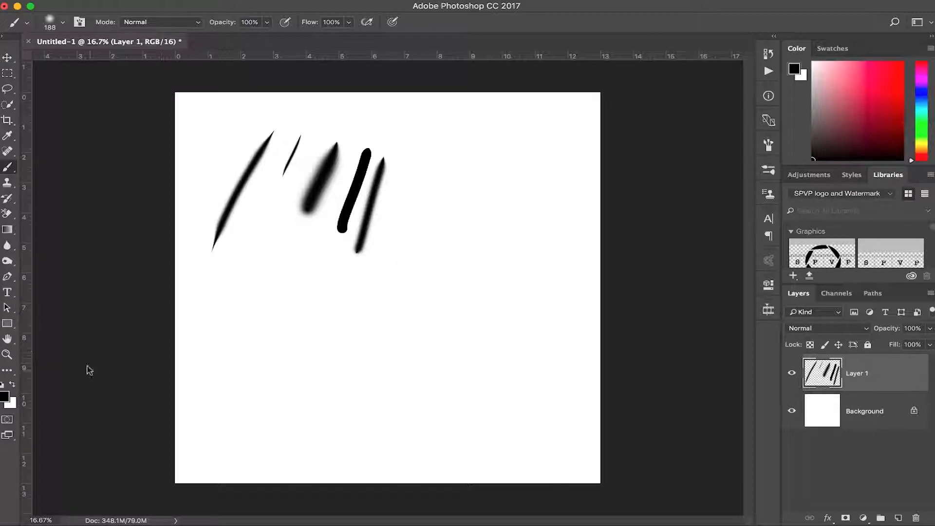
# - Swap the foreground and background colors, choose red as the foreground, and paint a wavy stroke in the canvas's lower half
pyautogui.press('x')
pyautogui.click(886, 95)
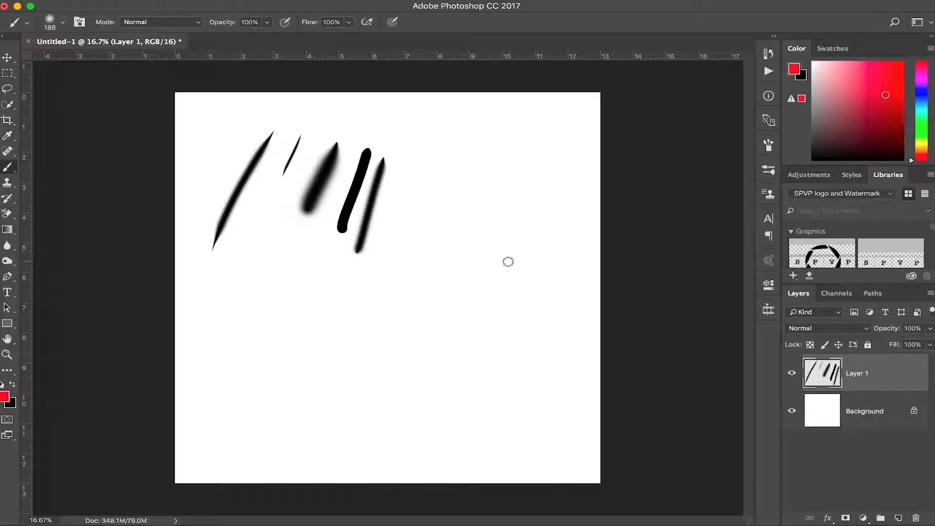
pyautogui.moveTo(429, 260)
pyautogui.mouseDown()
pyautogui.moveTo(451, 316)
pyautogui.moveTo(459, 386)
pyautogui.mouseUp()
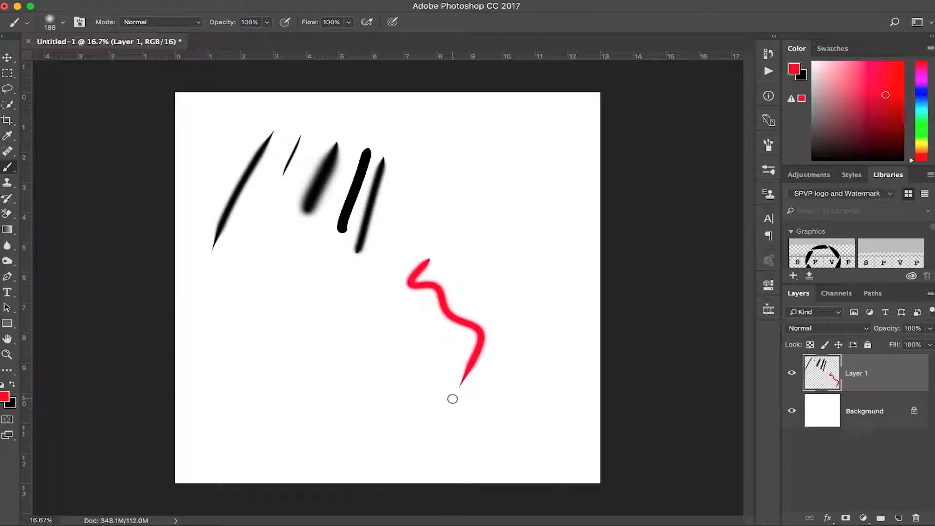
# - Swap the colors again, choose a medium blue foreground, and paint a long curved stroke crossing the red one
pyautogui.press('x')
pyautogui.click(921, 100)
pyautogui.click(868, 92)
pyautogui.moveTo(521, 243)
pyautogui.mouseDown()
pyautogui.moveTo(484, 293)
pyautogui.moveTo(365, 368)
pyautogui.moveTo(317, 378)
pyautogui.mouseUp()
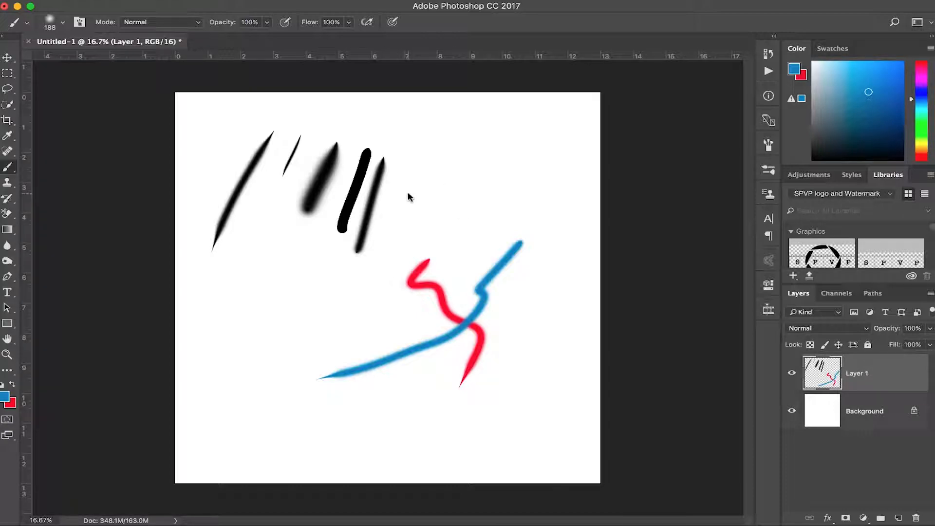
# - Reset the colors to default black and white, and clear all strokes from Layer 1
pyautogui.press('d')
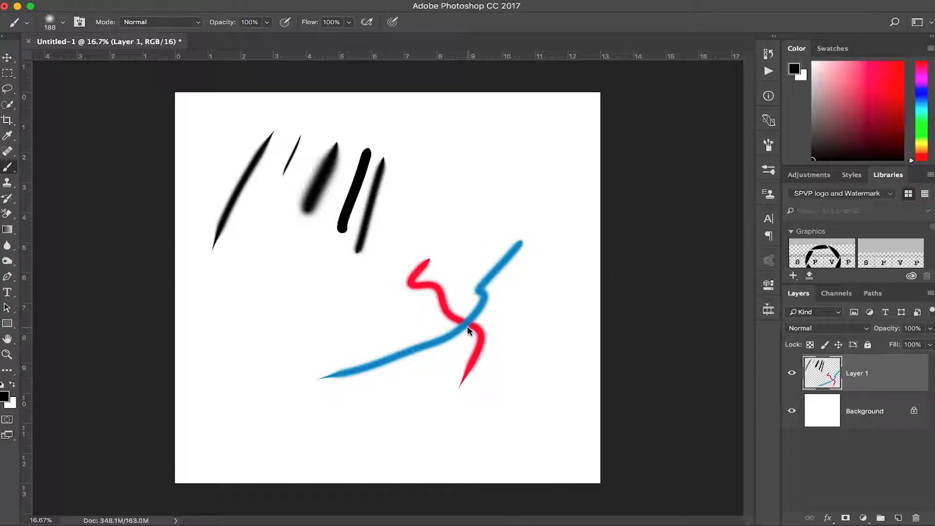
pyautogui.press('super+a')
pyautogui.press('Delete')
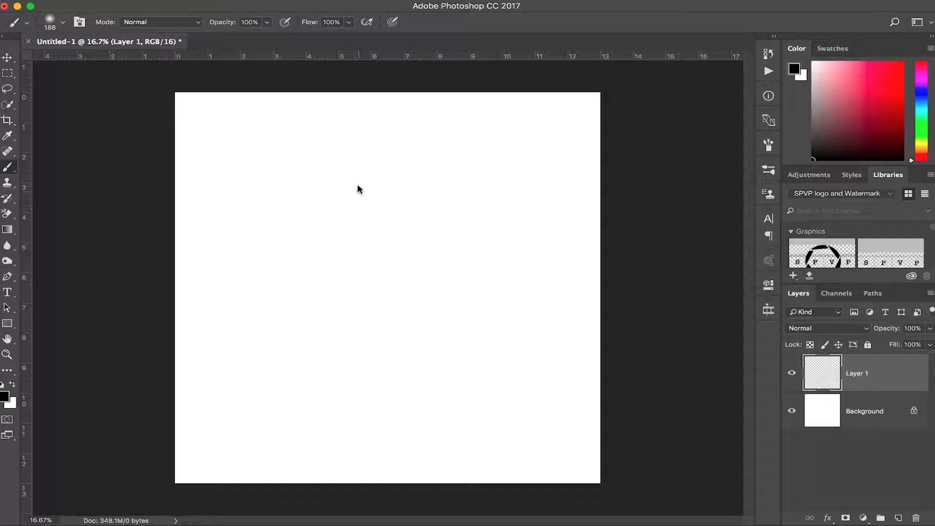
# - Paint a slanted black stroke at full opacity and a second one beside it with the brush opacity at 20%
pyautogui.moveTo(360, 155); pyautogui.dragTo(301, 275)
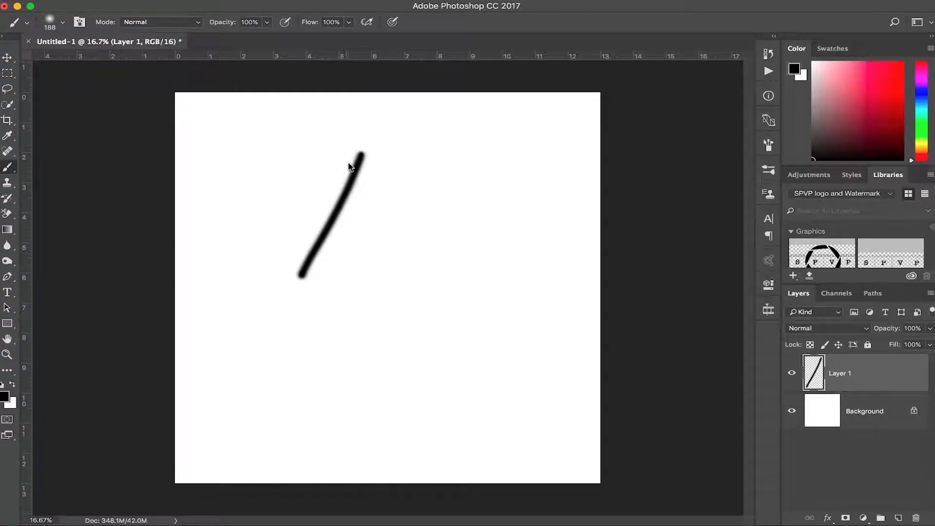
pyautogui.moveTo(228, 23); pyautogui.dragTo(200, 27)
pyautogui.moveTo(386, 166); pyautogui.dragTo(336, 264)
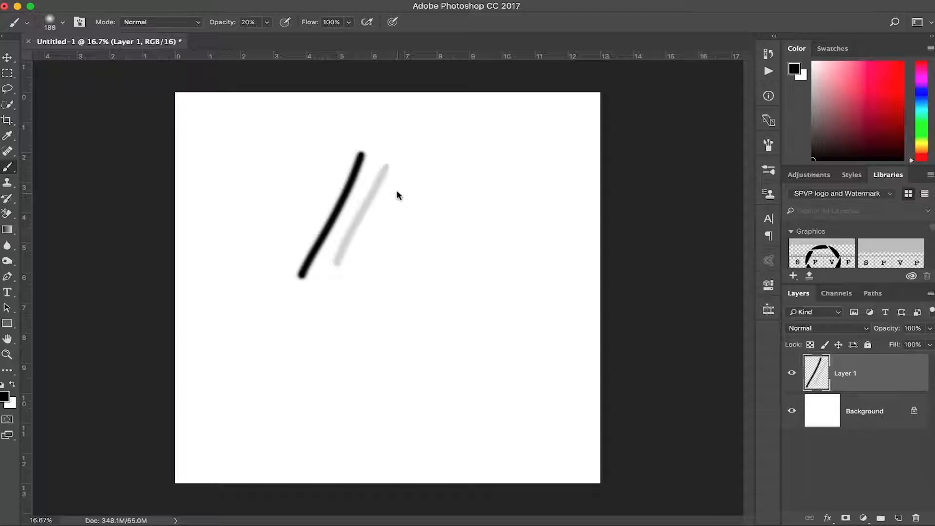
# - Restore the brush opacity to 100% and paint a solid black stroke beside the faint one
pyautogui.press('0')
pyautogui.press('super+equal')
pyautogui.press('super+equal')
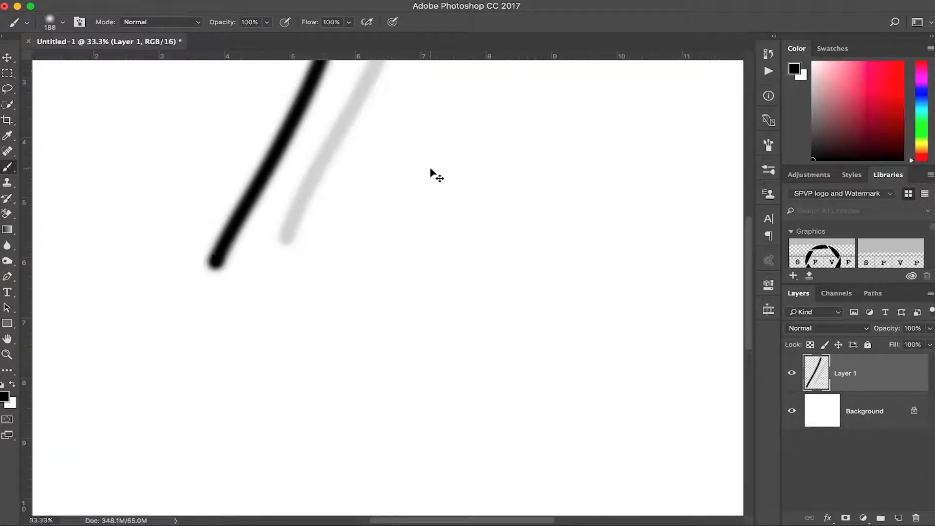
pyautogui.moveTo(394, 113); pyautogui.dragTo(322, 250)
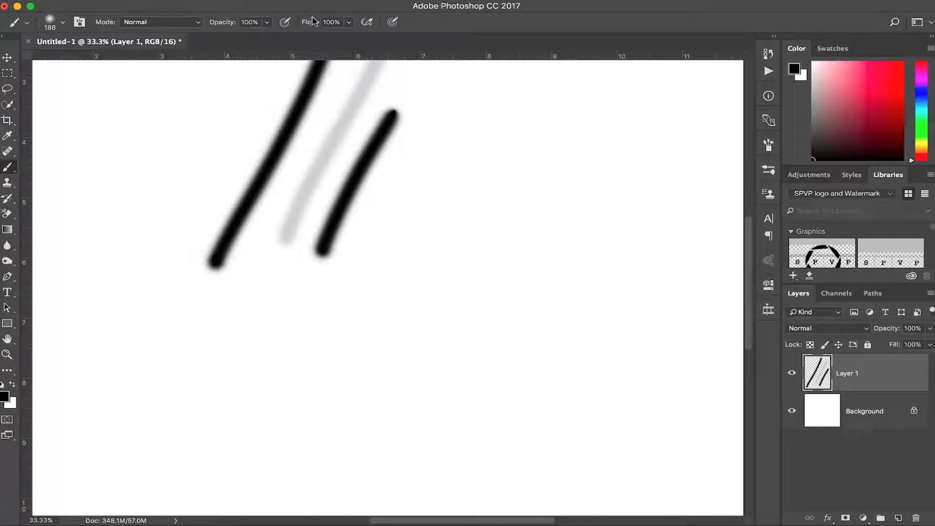
# - Set the brush flow to 20% and paint repeatedly over the same slanted stroke to build up its darkness
pyautogui.moveTo(316, 23); pyautogui.dragTo(268, 23)
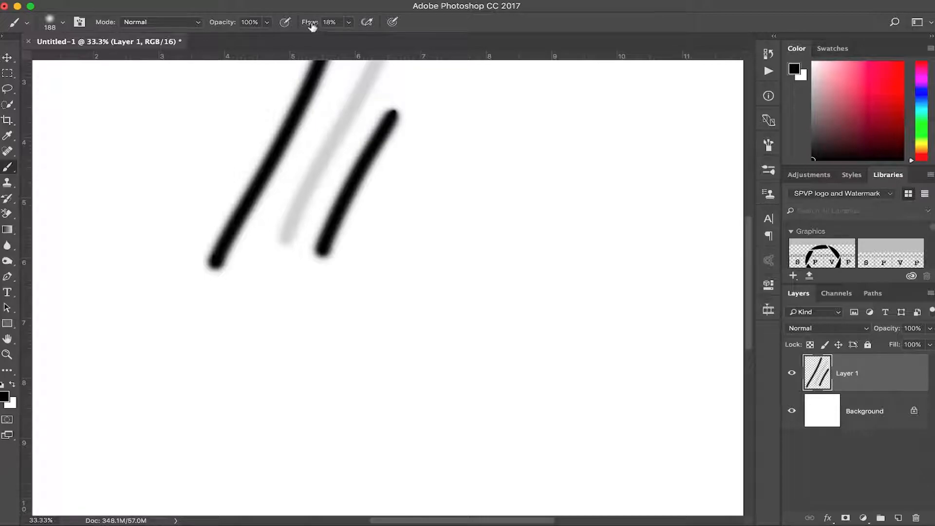
pyautogui.click(337, 22)
pyautogui.write('20')
pyautogui.press('Return')
pyautogui.moveTo(353, 280); pyautogui.dragTo(424, 129)
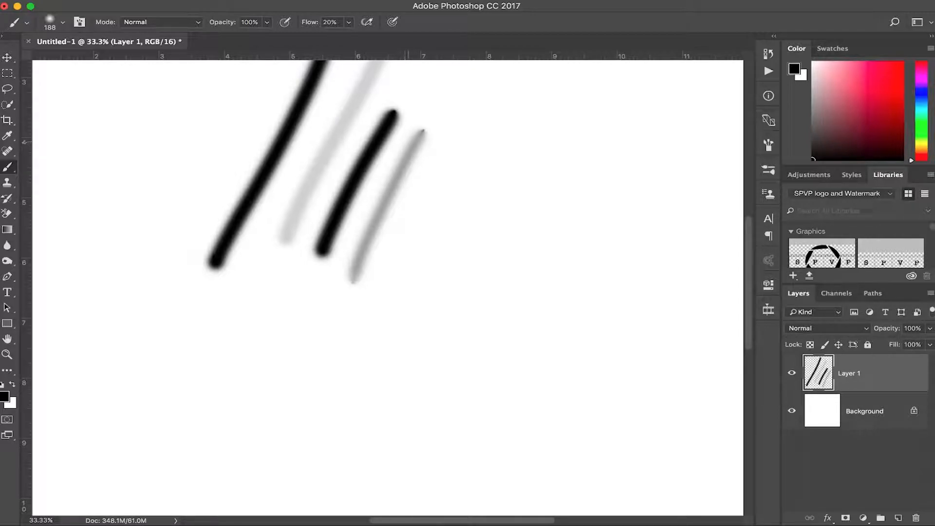
pyautogui.moveTo(422, 131); pyautogui.dragTo(366, 246)
pyautogui.moveTo(418, 141)
pyautogui.mouseDown()
pyautogui.moveTo(376, 221)
pyautogui.moveTo(392, 181)
pyautogui.moveTo(371, 218)
pyautogui.moveTo(379, 217)
pyautogui.moveTo(371, 213)
pyautogui.moveTo(349, 276)
pyautogui.mouseUp()
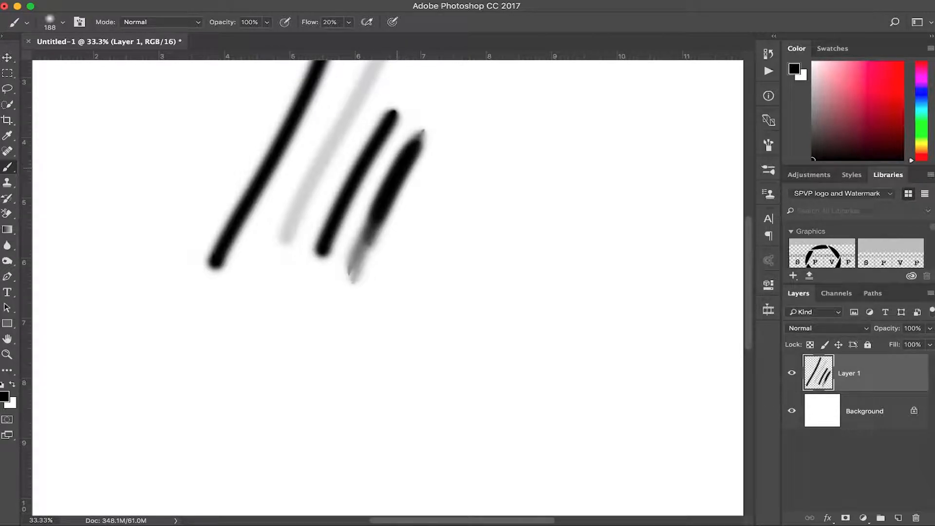
# - Restore the brush flow to 100% and clear the opacity and flow test strokes from Layer 1
pyautogui.hotkey('shift', '0')
pyautogui.press('super+x')
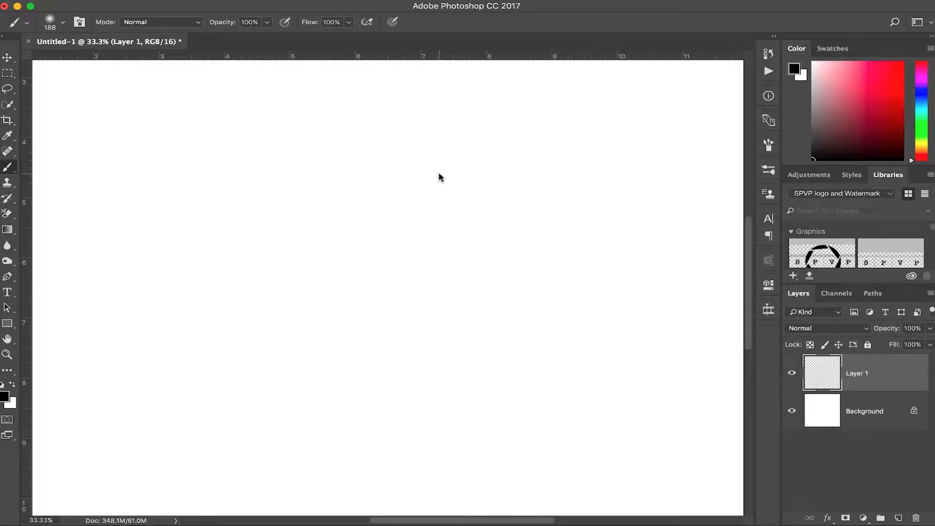
pyautogui.press('super+minus')
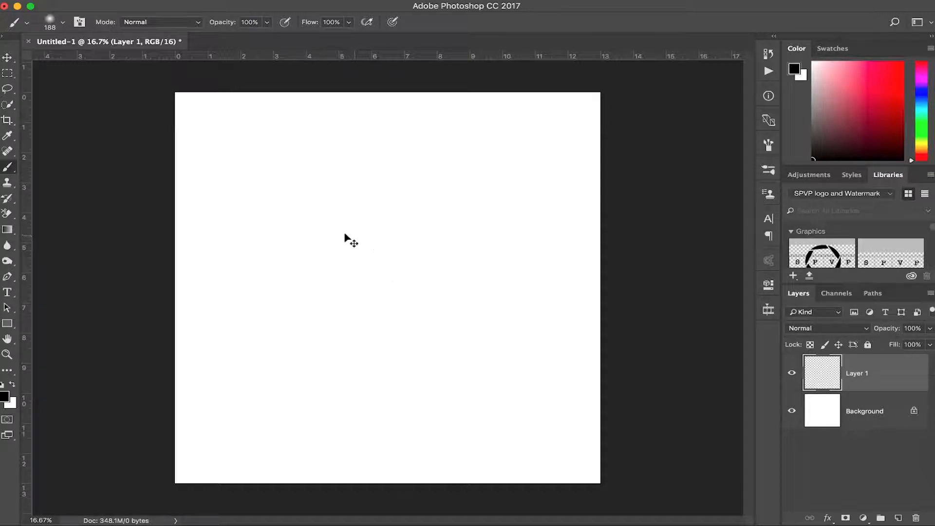
# - Paint two roughly horizontal soft black strokes, one below the other, near the middle of the canvas
pyautogui.click(53, 23)
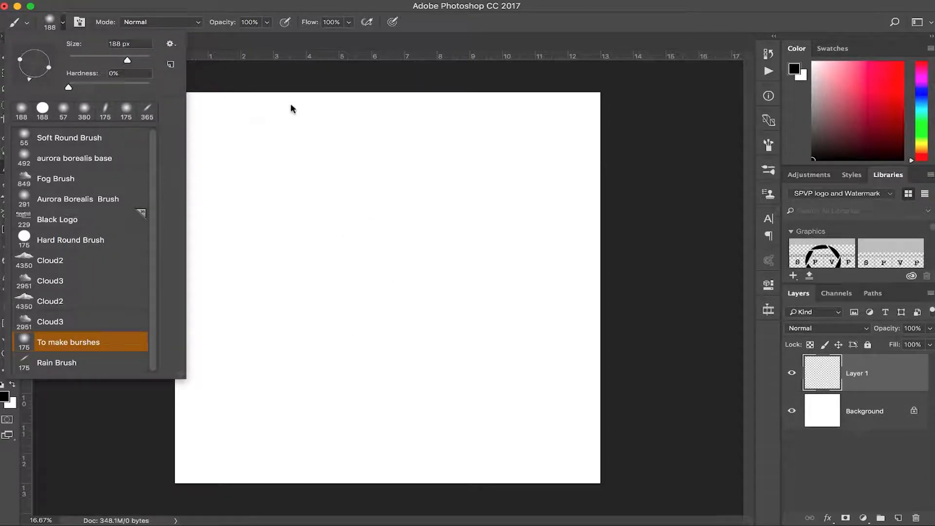
pyautogui.click(314, 93)
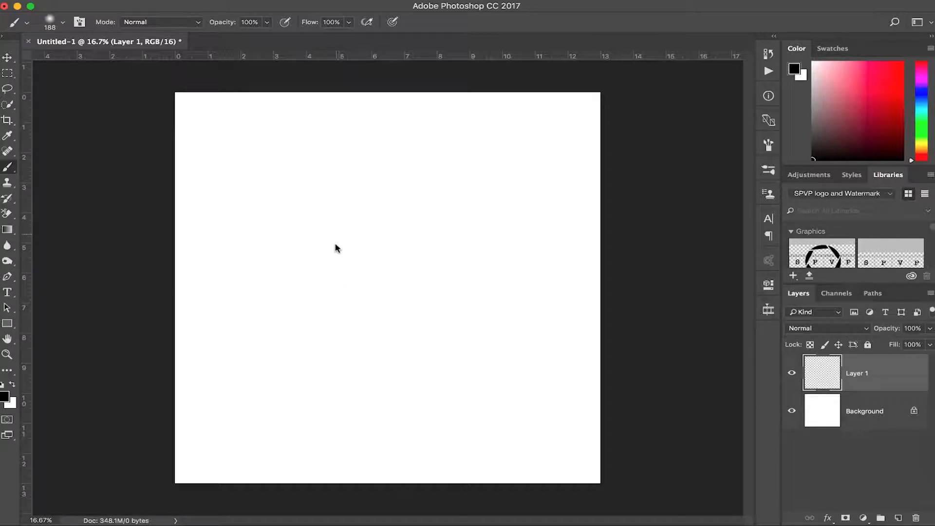
pyautogui.moveTo(326, 256); pyautogui.dragTo(455, 268)
pyautogui.moveTo(391, 296); pyautogui.dragTo(489, 305)
# - Enlarge the brush directly on the canvas to 2137 px, and reduce it in increments to 600 px
pyautogui.moveTo(400, 315)
pyautogui.mouseDown()
pyautogui.moveTo(531, 326)
pyautogui.moveTo(345, 313)
pyautogui.moveTo(538, 323)
pyautogui.moveTo(409, 305)
pyautogui.moveTo(553, 316)
pyautogui.moveTo(306, 304)
pyautogui.moveTo(521, 328)
pyautogui.moveTo(363, 330)
pyautogui.moveTo(362, 194)
pyautogui.moveTo(346, 380)
pyautogui.moveTo(348, 146)
pyautogui.moveTo(332, 422)
pyautogui.moveTo(327, 171)
pyautogui.moveTo(311, 437)
pyautogui.moveTo(299, 203)
pyautogui.moveTo(286, 157)
pyautogui.mouseUp()
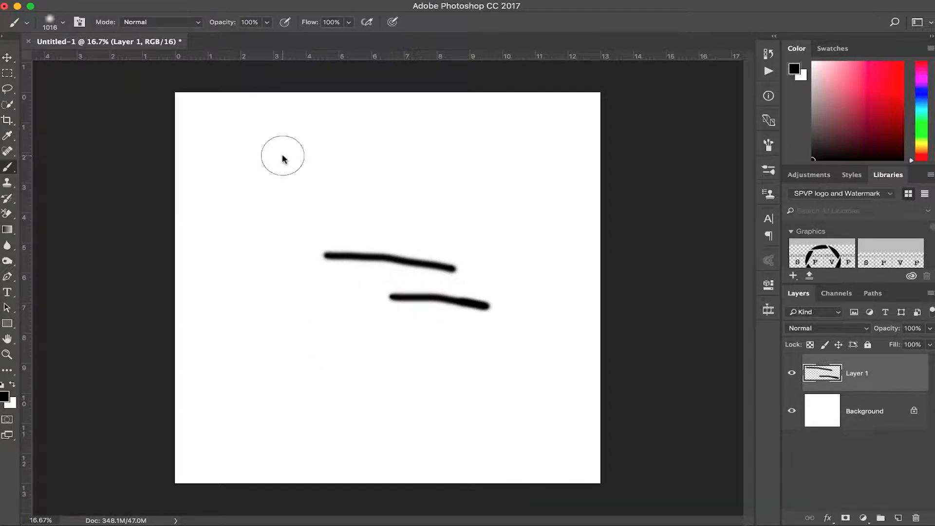
pyautogui.moveTo(303, 174)
pyautogui.mouseDown()
pyautogui.moveTo(400, 179)
pyautogui.moveTo(287, 166)
pyautogui.moveTo(320, 167)
pyautogui.moveTo(322, 239)
pyautogui.moveTo(333, 137)
pyautogui.mouseUp()
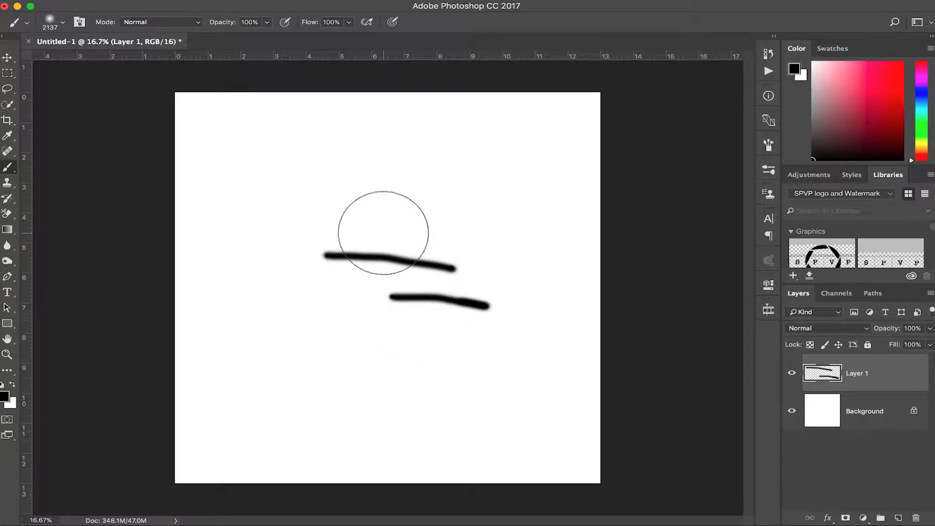
pyautogui.press('[')
pyautogui.press('[')
pyautogui.press('[')
pyautogui.press('[')
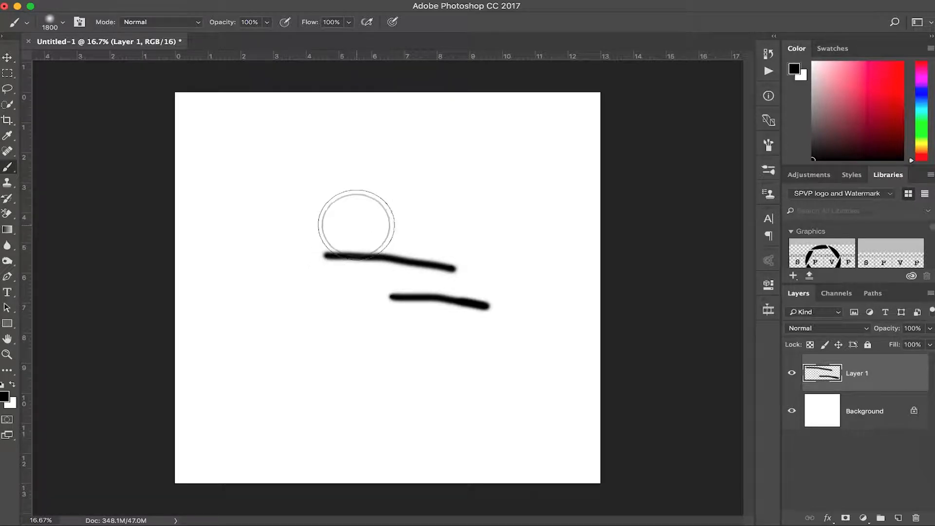
pyautogui.press('[')
pyautogui.press('[')
pyautogui.press('[')
pyautogui.press('[')
pyautogui.press('[')
pyautogui.press('[')
pyautogui.press('[')
pyautogui.press('[')
pyautogui.press('[')
pyautogui.press('[')
pyautogui.press('[')
pyautogui.press('[')
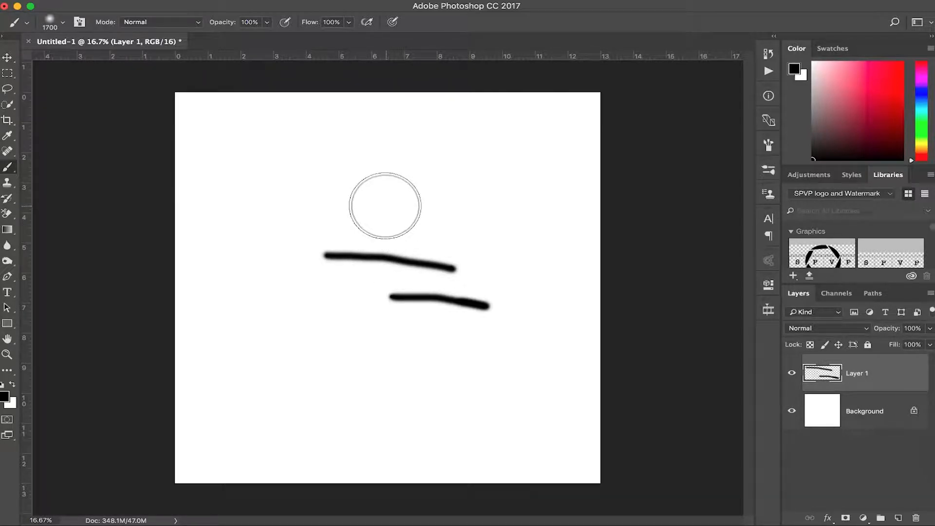
# - Clear the two horizontal strokes from Layer 1
pyautogui.press('super+a')
pyautogui.press('super+x')
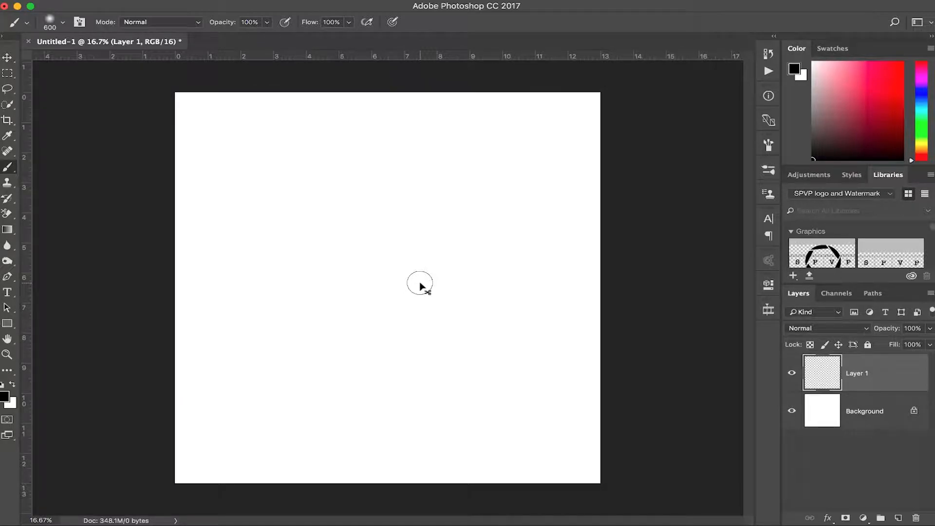
# - In the full Brush settings, squash the brush tip to 28% roundness and widen its spacing until the dabs separate
pyautogui.click(769, 145)
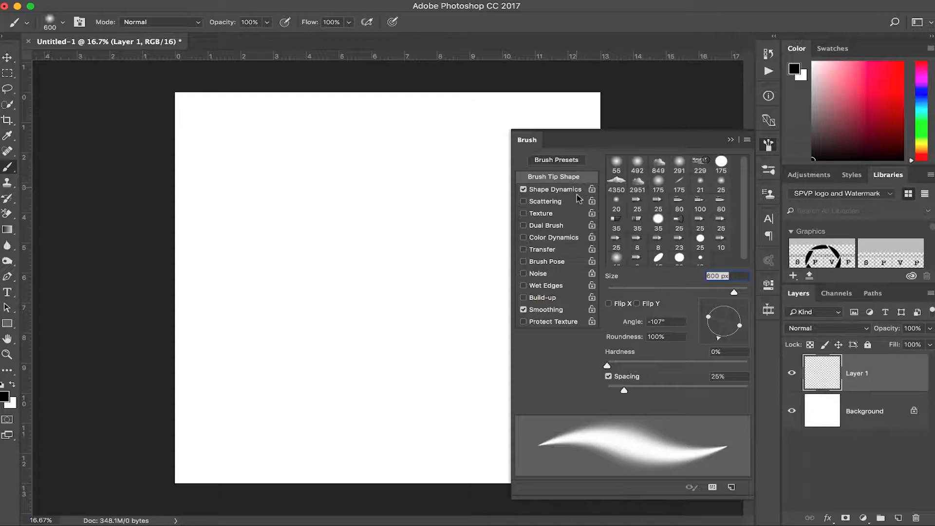
pyautogui.click(768, 144)
pyautogui.click(412, 1)
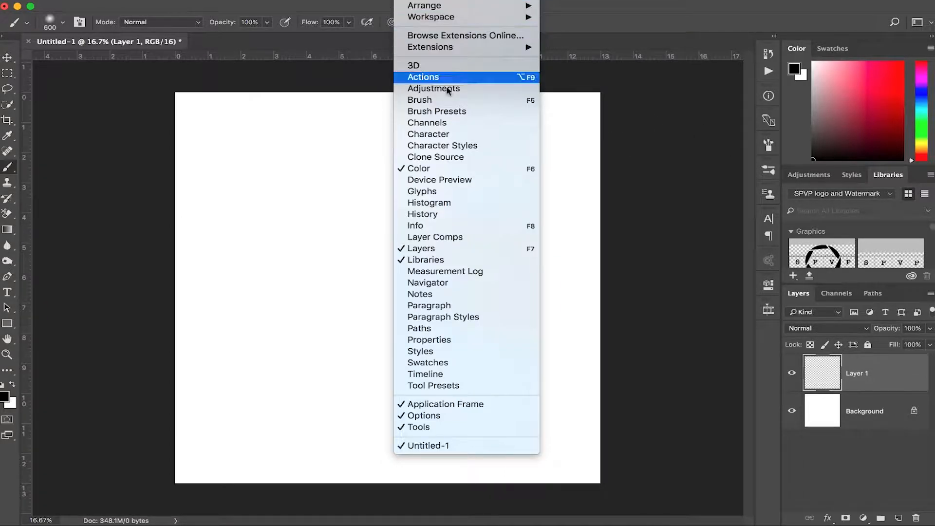
pyautogui.click(457, 100)
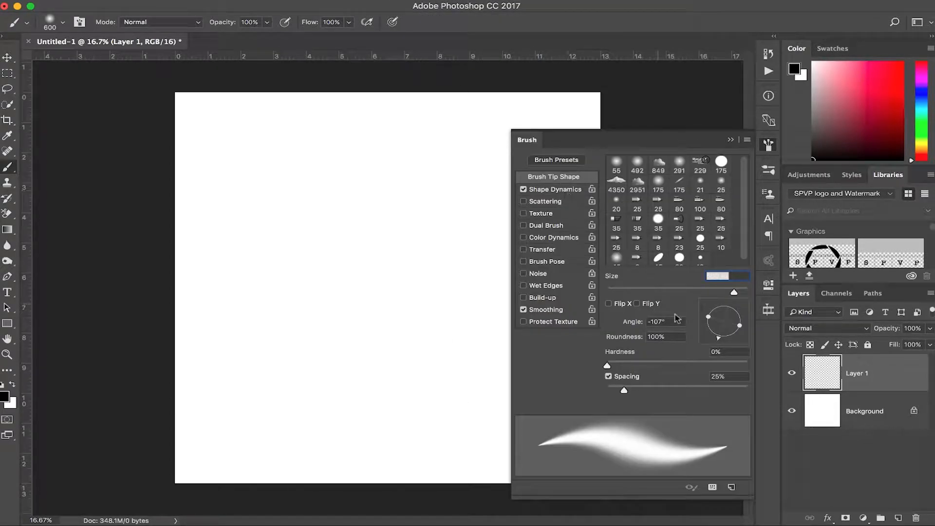
pyautogui.moveTo(710, 323); pyautogui.dragTo(719, 320)
pyautogui.moveTo(626, 390); pyautogui.dragTo(713, 391)
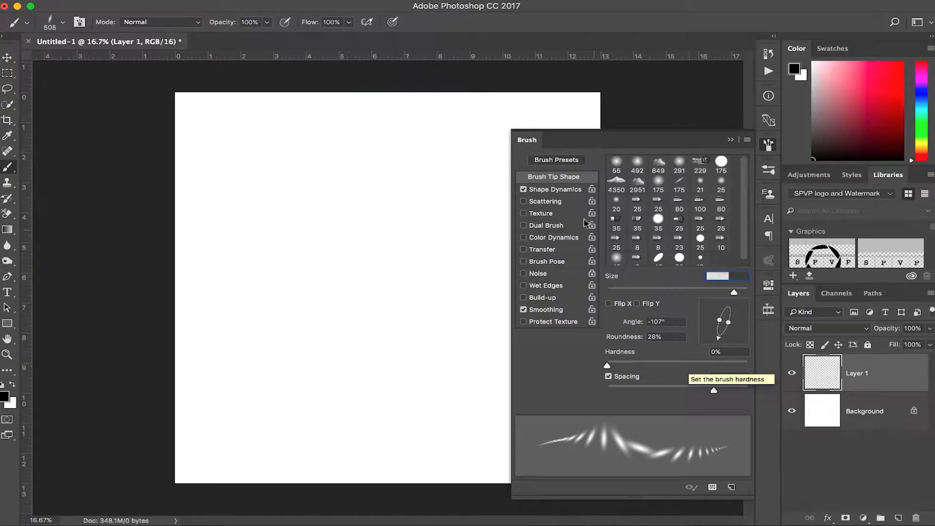
# - In Shape Dynamics, set the Size Jitter to 68% with Pen Pressure control and the Minimum Diameter to 11%
pyautogui.click(560, 193)
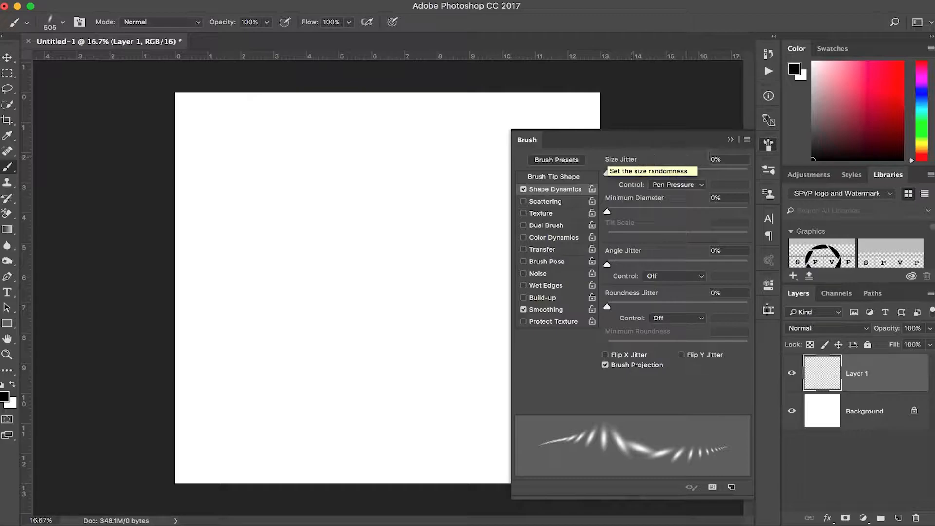
pyautogui.click(730, 160)
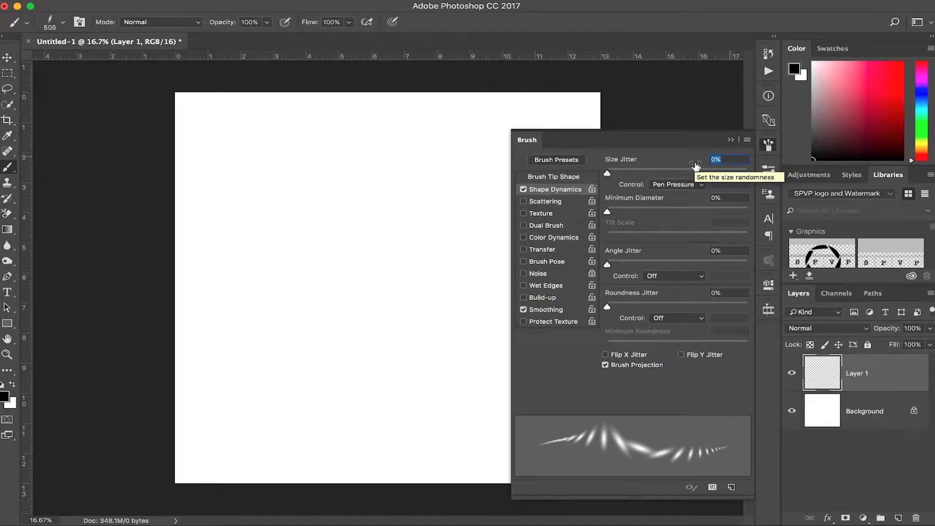
pyautogui.write('68')
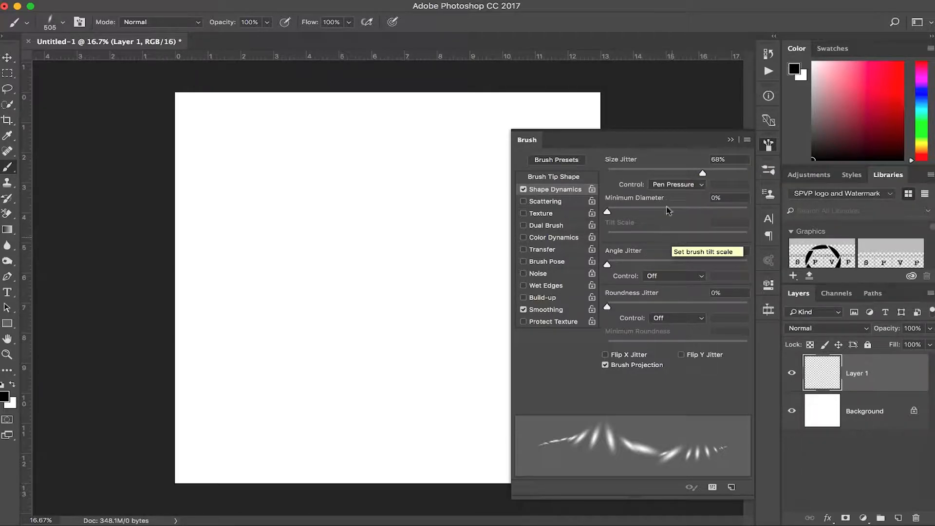
pyautogui.click(700, 185)
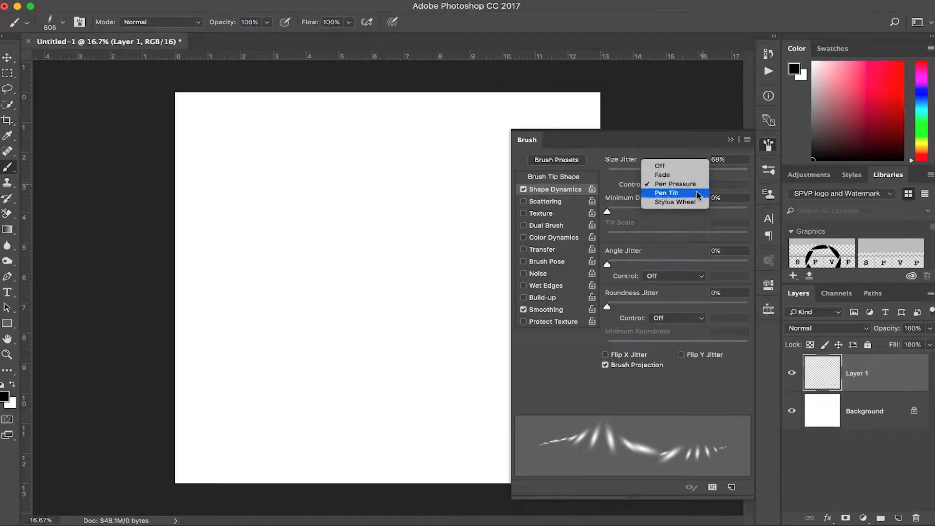
pyautogui.click(680, 184)
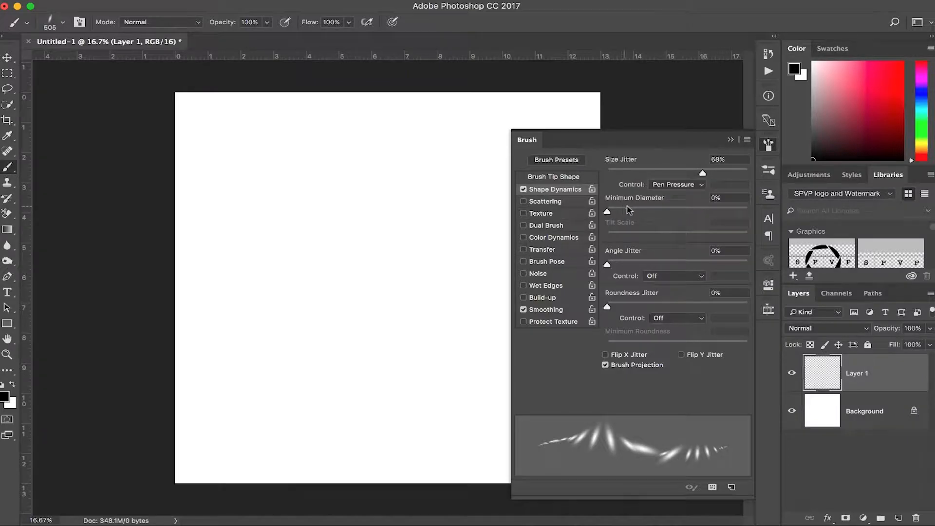
pyautogui.click(729, 198)
pyautogui.moveTo(729, 198); pyautogui.dragTo(691, 205)
pyautogui.write('11')
pyautogui.press('Return')
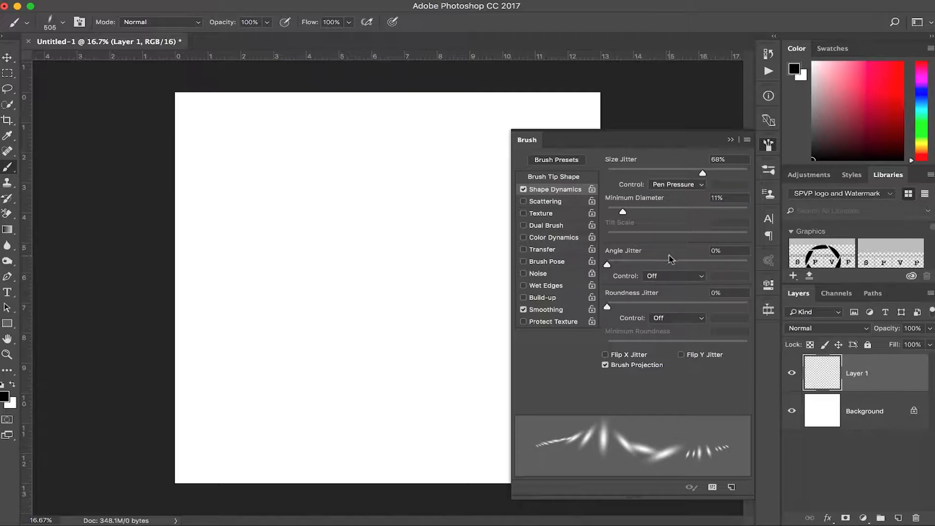
# - Set the brush's Roundness Jitter to 81% and its Minimum Roundness to 60%
pyautogui.moveTo(730, 293); pyautogui.dragTo(700, 290)
pyautogui.write('81')
pyautogui.press('Return')
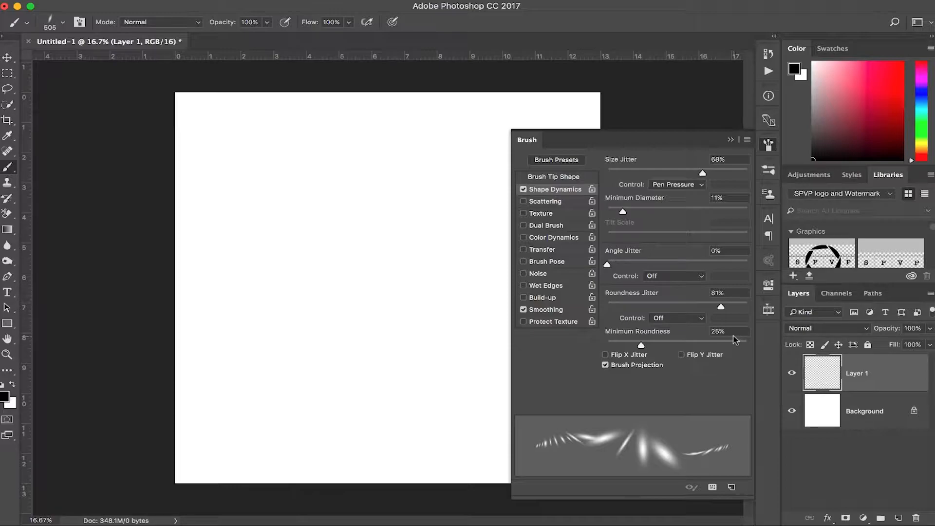
pyautogui.moveTo(735, 329); pyautogui.dragTo(693, 331)
pyautogui.write('60')
pyautogui.press('Return')
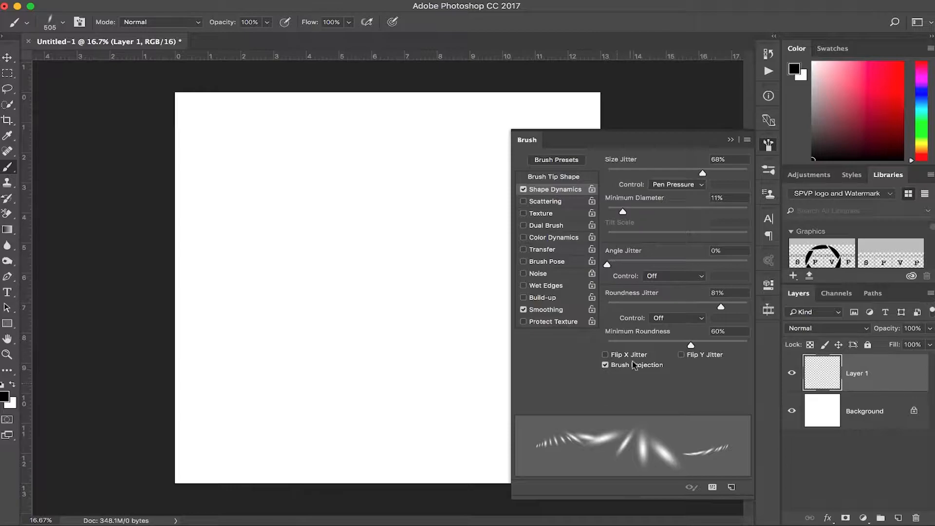
# - Enable Scattering for the brush, with Scatter at 851% and Count Jitter at 56%
pyautogui.click(553, 202)
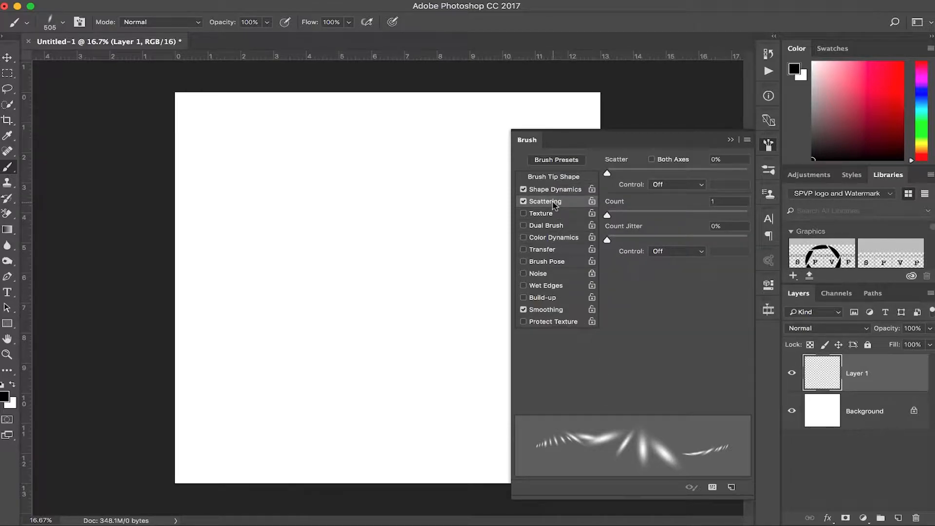
pyautogui.moveTo(734, 160); pyautogui.dragTo(686, 162)
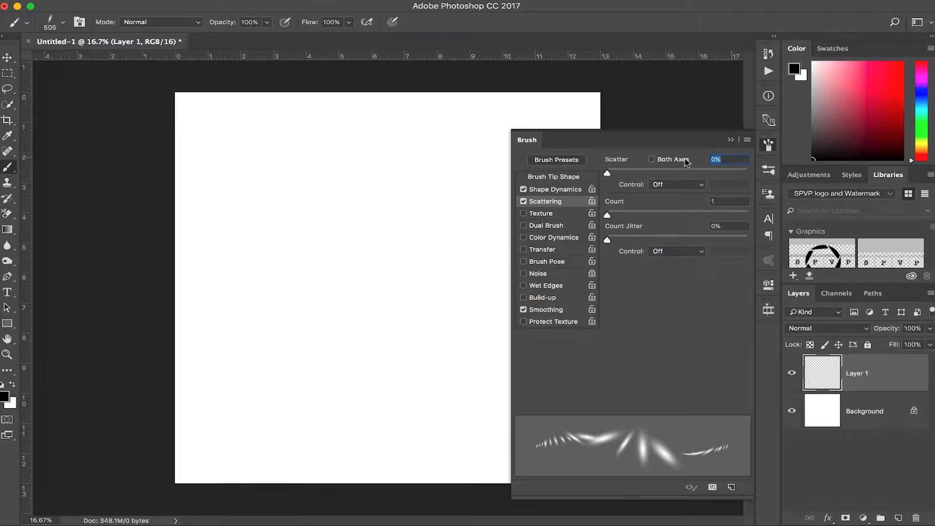
pyautogui.write('851')
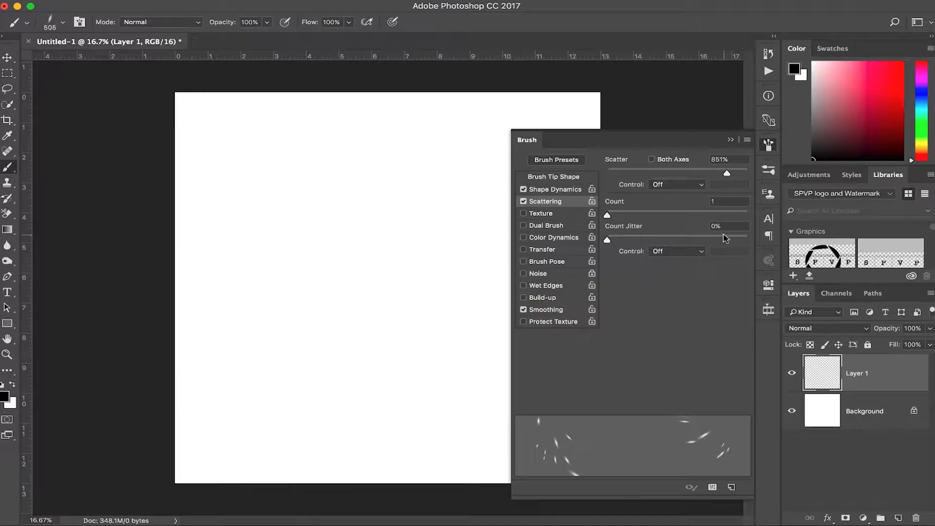
pyautogui.click(699, 229)
pyautogui.write('56')
# - Enable Transfer with a 14% Flow Jitter for the brush, and paint scattered black dabs across the canvas on Layer 1
pyautogui.click(550, 250)
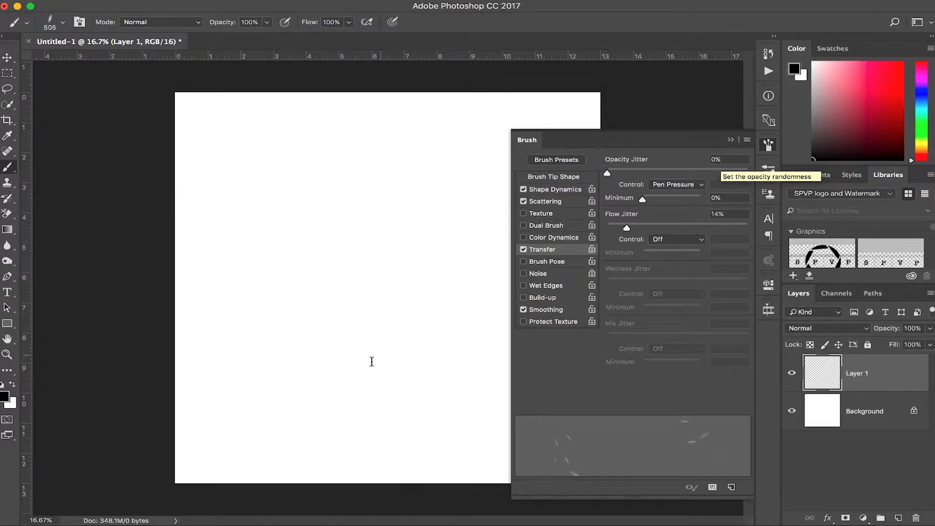
pyautogui.click(547, 311)
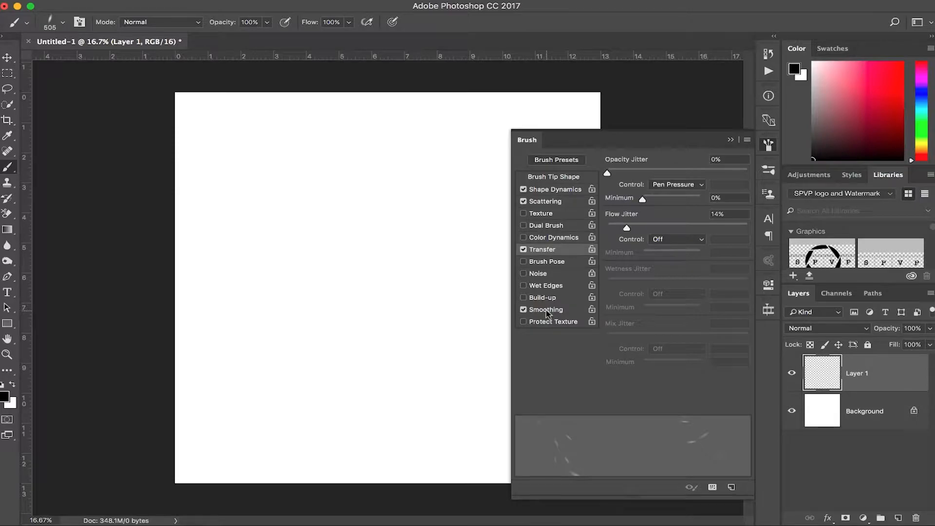
pyautogui.click(729, 139)
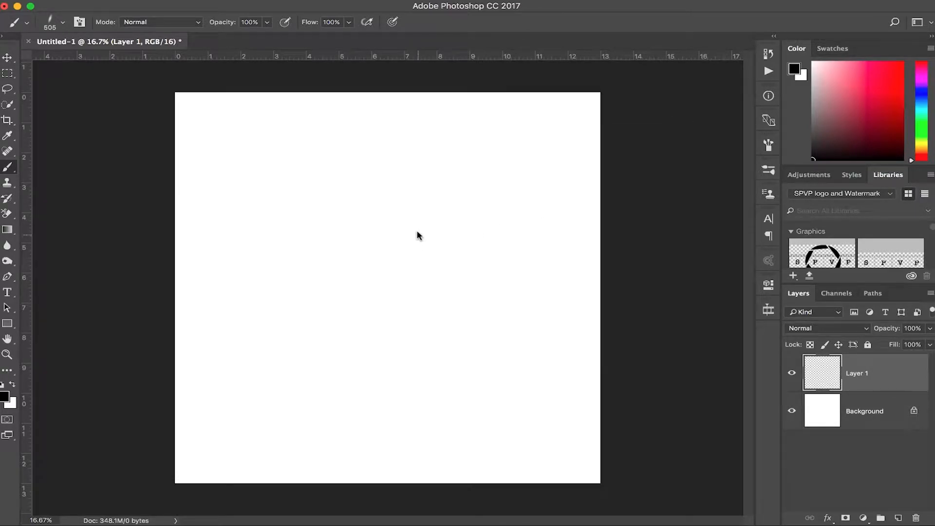
pyautogui.moveTo(334, 298)
pyautogui.mouseDown()
pyautogui.moveTo(451, 354)
pyautogui.moveTo(387, 457)
pyautogui.moveTo(406, 327)
pyautogui.moveTo(328, 177)
pyautogui.moveTo(332, 147)
pyautogui.moveTo(216, 240)
pyautogui.moveTo(225, 338)
pyautogui.moveTo(335, 345)
pyautogui.moveTo(399, 290)
pyautogui.moveTo(244, 474)
pyautogui.mouseUp()
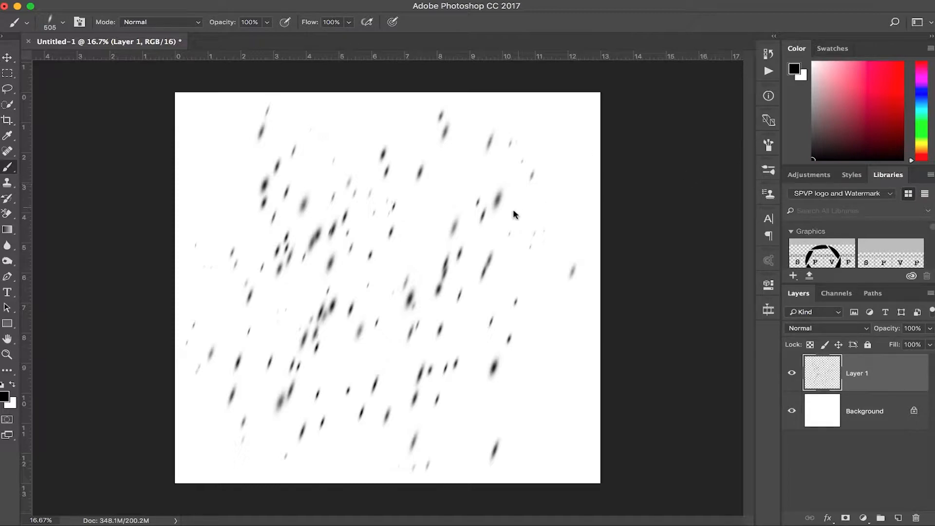
# - Adjust the brush tip's angle and paint more scattered dabs over the existing ones on Layer 1
pyautogui.click(769, 145)
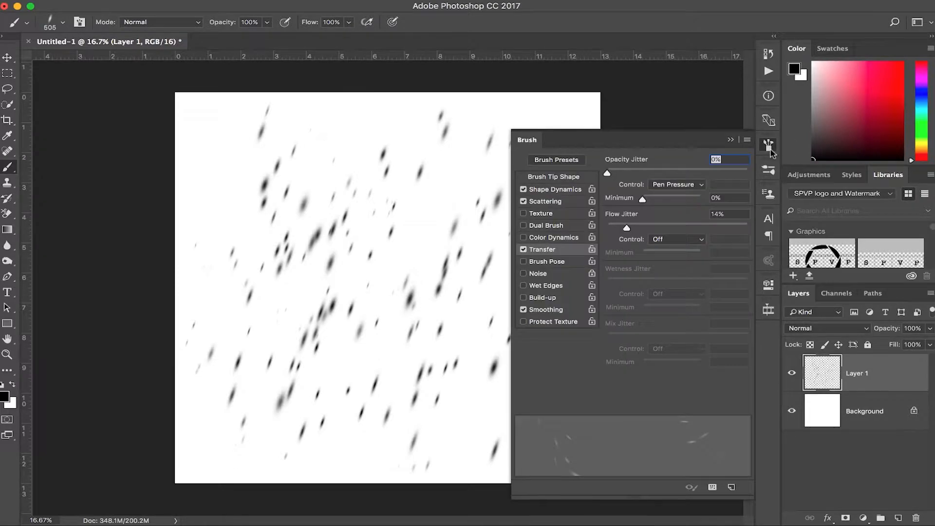
pyautogui.click(555, 176)
pyautogui.moveTo(721, 319); pyautogui.dragTo(716, 336)
pyautogui.moveTo(452, 173)
pyautogui.mouseDown()
pyautogui.moveTo(352, 363)
pyautogui.moveTo(425, 282)
pyautogui.mouseUp()
pyautogui.moveTo(534, 247)
pyautogui.mouseDown()
pyautogui.moveTo(377, 427)
pyautogui.moveTo(364, 428)
pyautogui.moveTo(318, 353)
pyautogui.moveTo(271, 217)
pyautogui.moveTo(284, 139)
pyautogui.moveTo(239, 214)
pyautogui.moveTo(205, 368)
pyautogui.mouseUp()
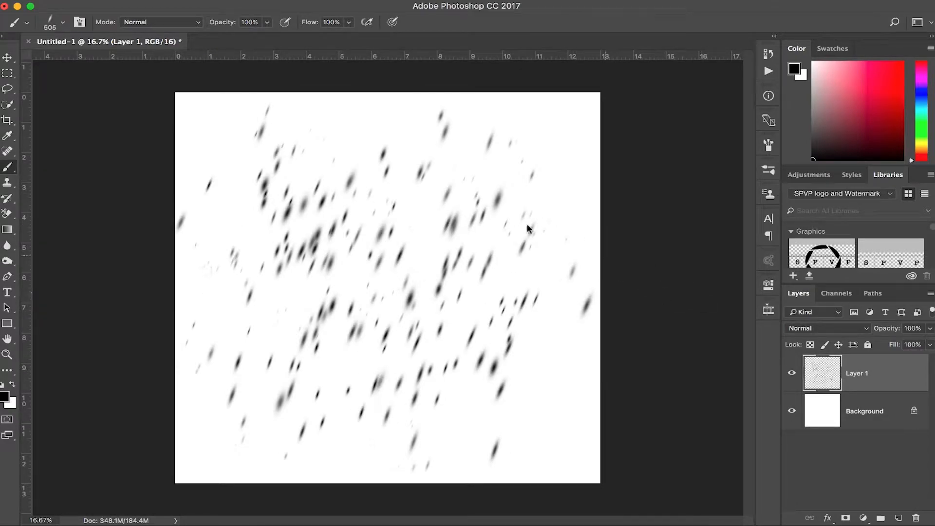
# - Convert Layer 1 for smart filters and apply a Gaussian Blur with a 19-pixel radius
pyautogui.click(316, 1)
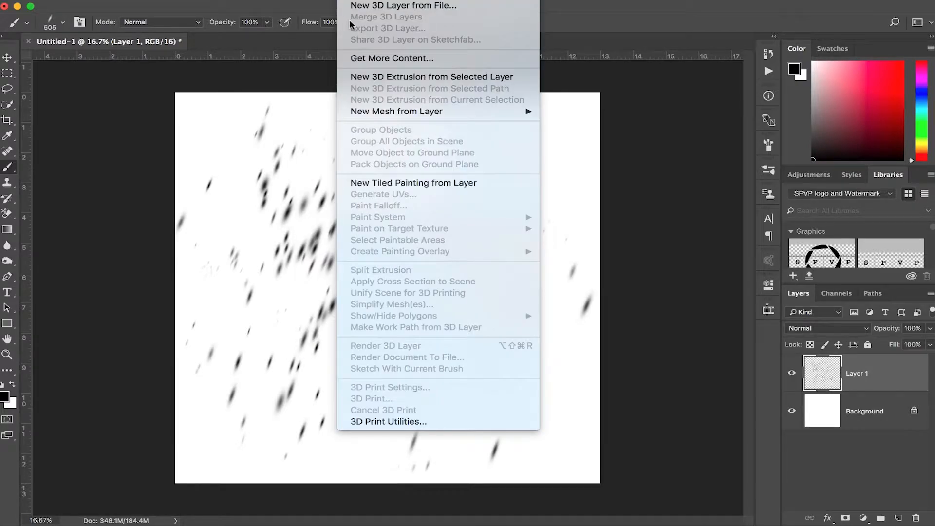
pyautogui.click(325, 26)
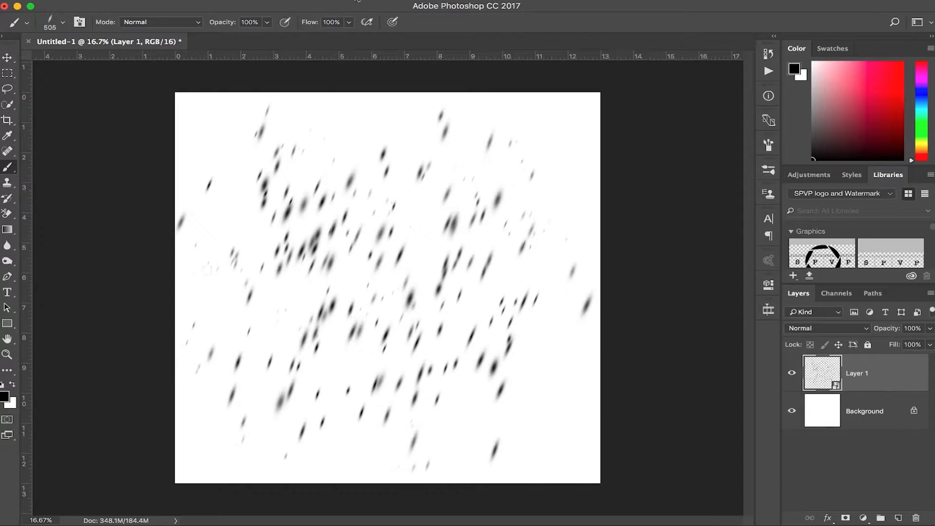
pyautogui.click(337, 1)
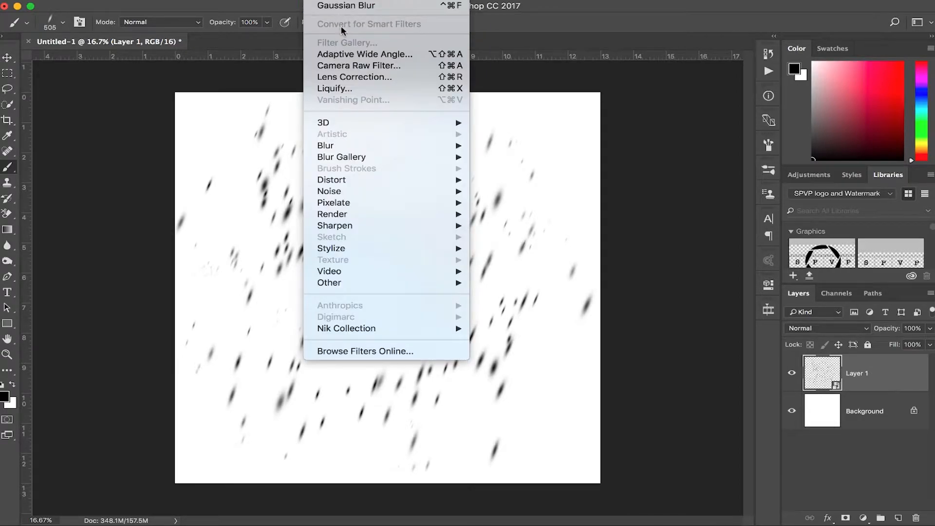
pyautogui.moveTo(350, 146)
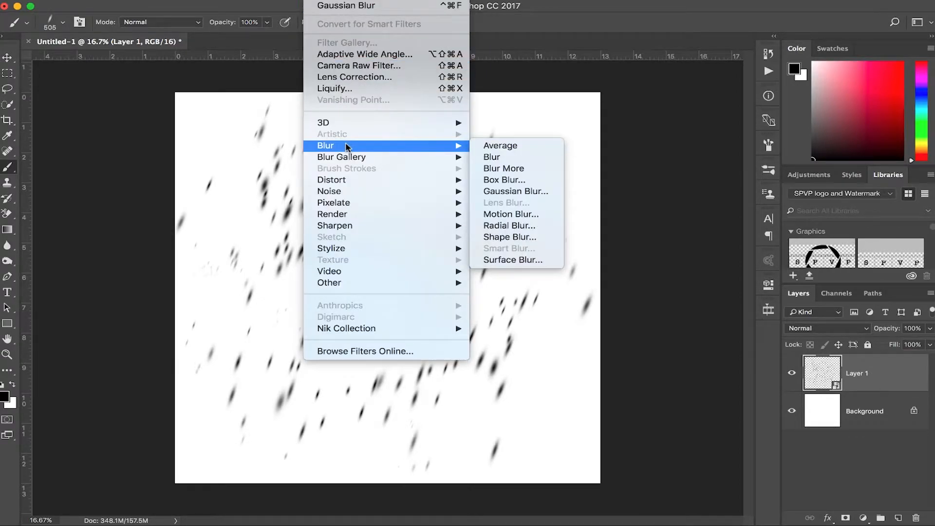
pyautogui.click(518, 191)
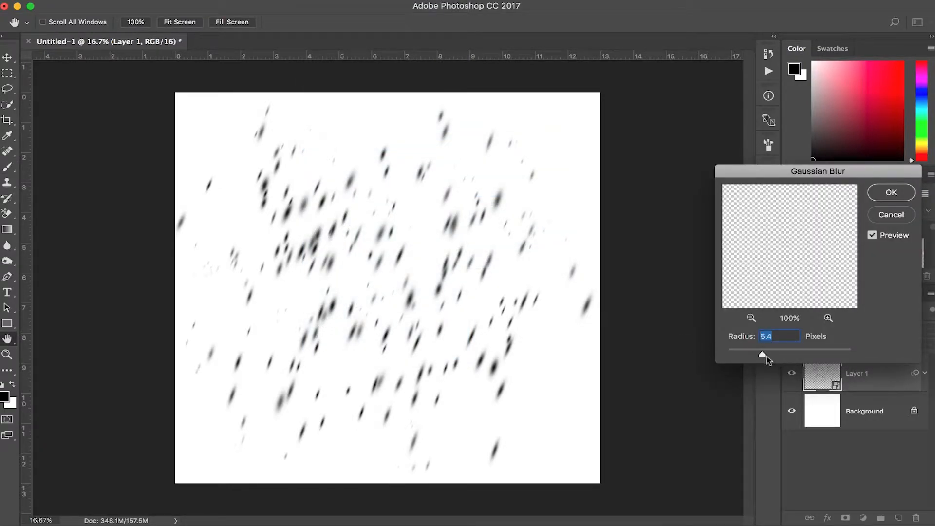
pyautogui.moveTo(763, 357); pyautogui.dragTo(775, 357)
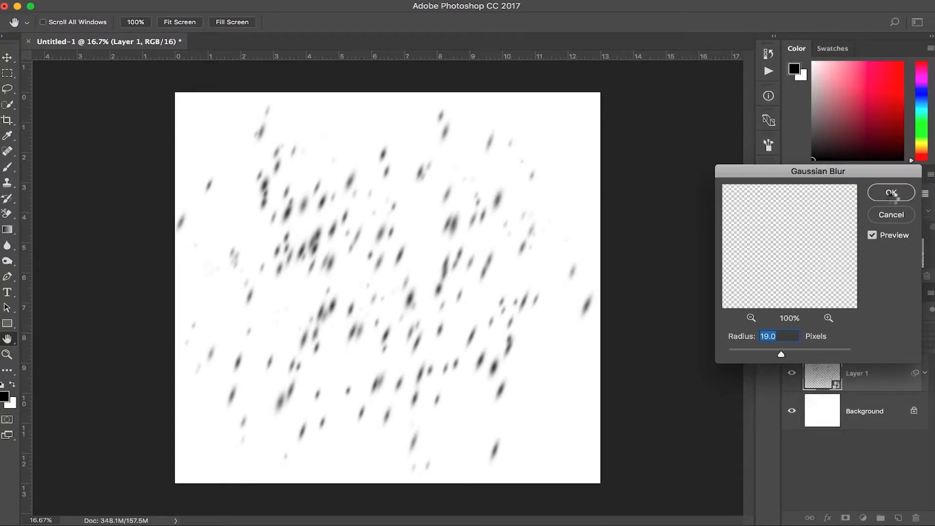
pyautogui.click(891, 191)
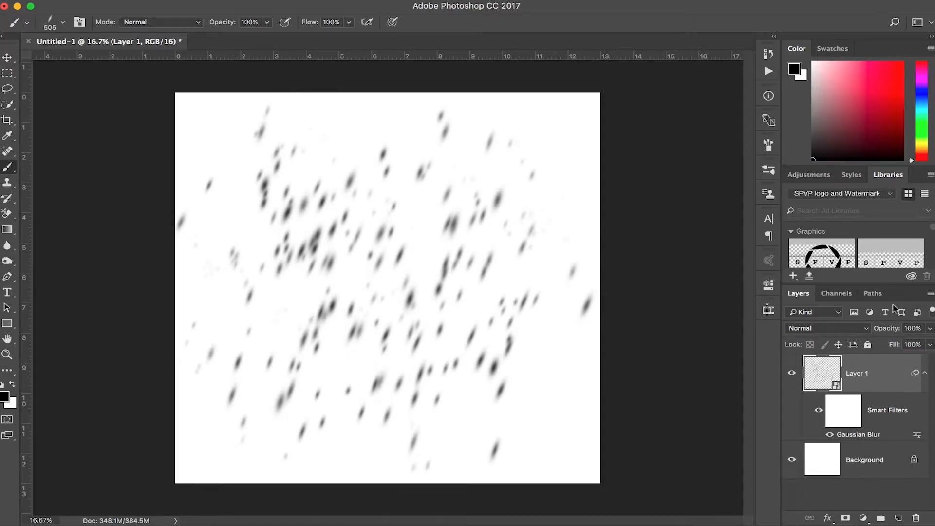
# - Add a new layer above Layer 1 and paint sharp scattered black dabs over the canvas's left part
pyautogui.moveTo(897, 331)
pyautogui.mouseDown()
pyautogui.moveTo(881, 330)
pyautogui.moveTo(916, 330)
pyautogui.mouseUp()
pyautogui.press('super+shift+alt+n')
pyautogui.moveTo(206, 286)
pyautogui.mouseDown()
pyautogui.moveTo(284, 285)
pyautogui.moveTo(246, 258)
pyautogui.moveTo(244, 319)
pyautogui.mouseUp()
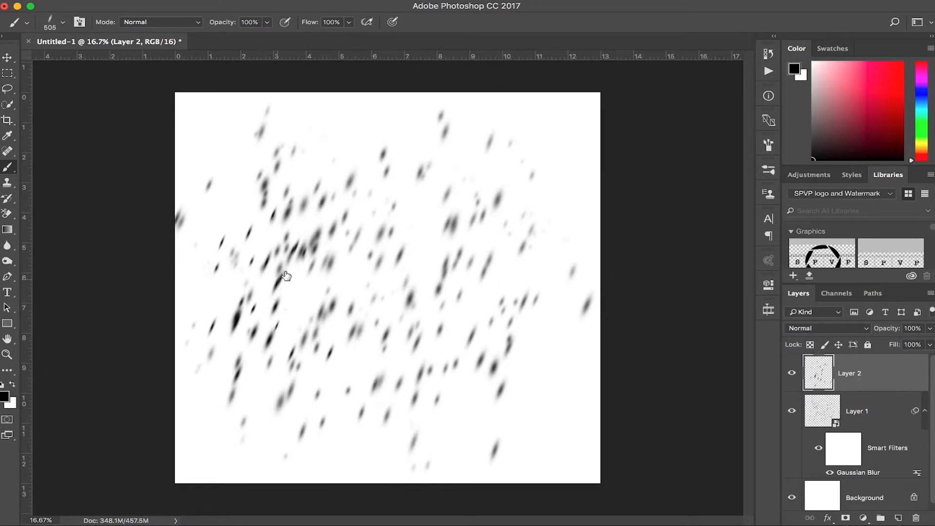
# - Tilt the brush tip to the opposite diagonal, and paint scattered dabs over the left, middle and upper-right areas on Layer 2
pyautogui.click(768, 146)
pyautogui.click(352, 276)
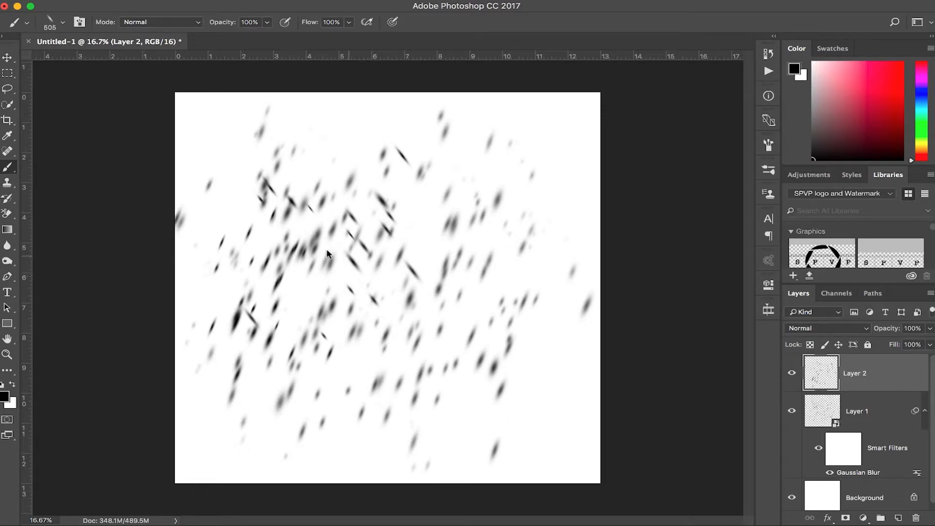
pyautogui.moveTo(272, 263); pyautogui.dragTo(449, 377)
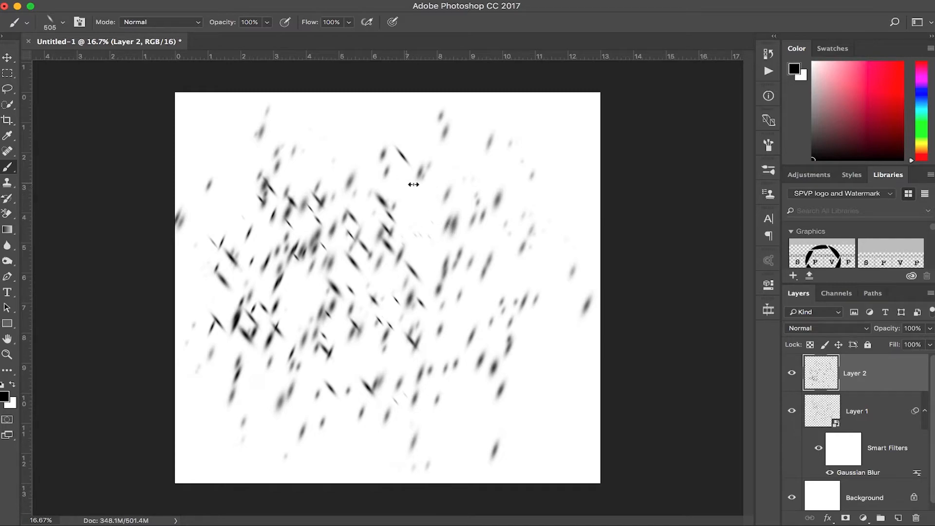
pyautogui.moveTo(458, 158)
pyautogui.mouseDown()
pyautogui.moveTo(521, 165)
pyautogui.moveTo(599, 209)
pyautogui.mouseUp()
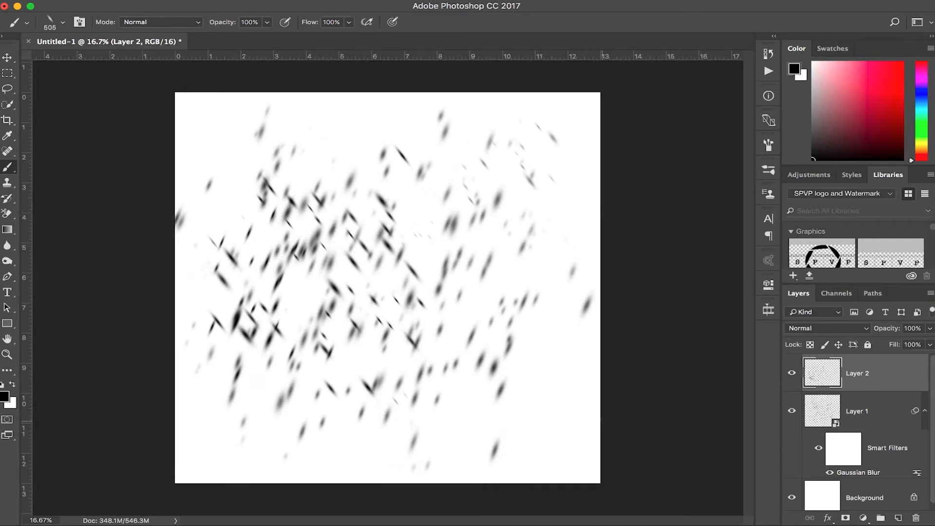